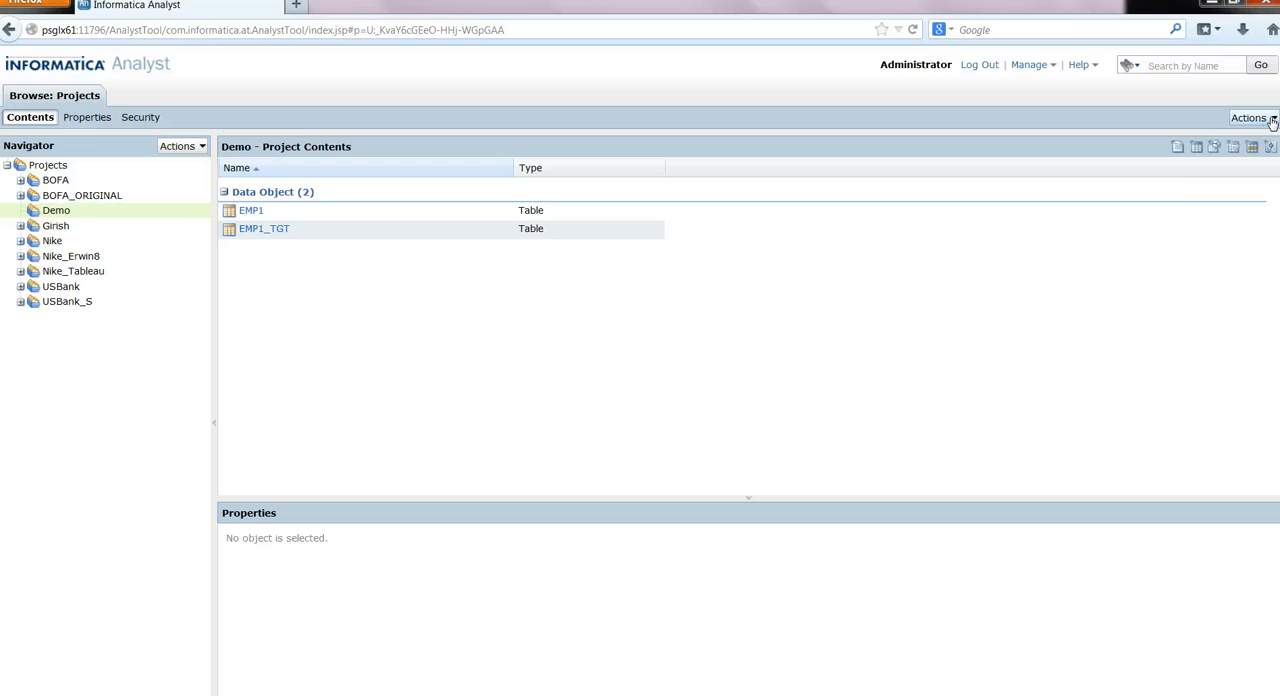
Step: Start a new mapping specification and name it ms_Demo in the Demo folder
{"action": "left_click", "coordinate": [1268, 121]}
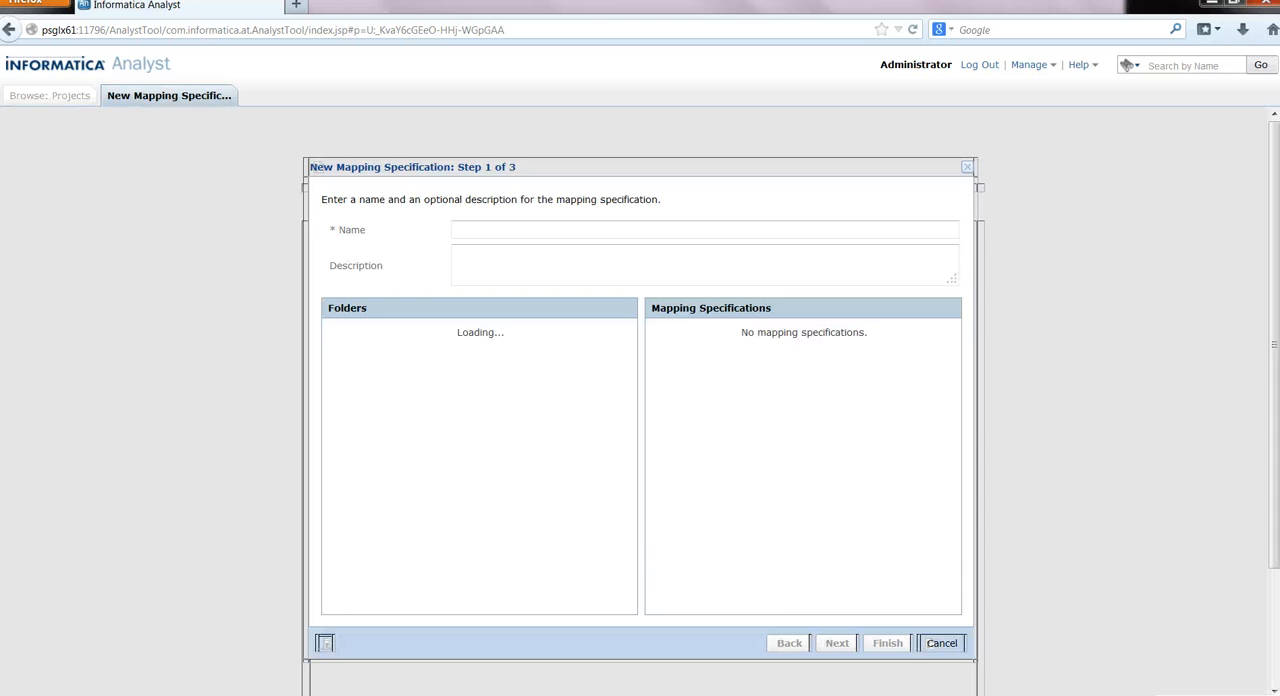
{"action": "left_click", "coordinate": [474, 228]}
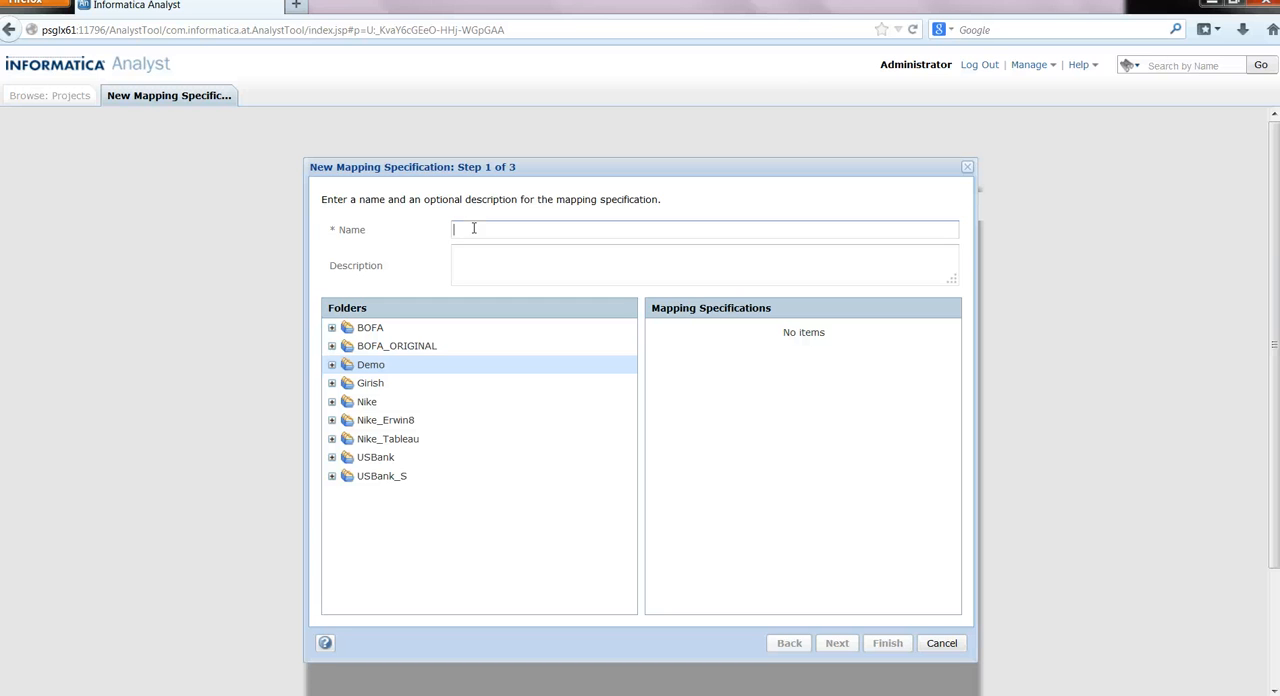
{"action": "type", "text": "ms_D"}
{"action": "type", "text": "eam"}
{"action": "key", "text": "BackSpace"}
{"action": "key", "text": "BackSpace"}
{"action": "key", "text": "BackSpace"}
{"action": "type", "text": "emo"}
Step: Choose EMP1 from the Demo folder as the source object and continue to the target step
{"action": "left_click", "coordinate": [838, 643]}
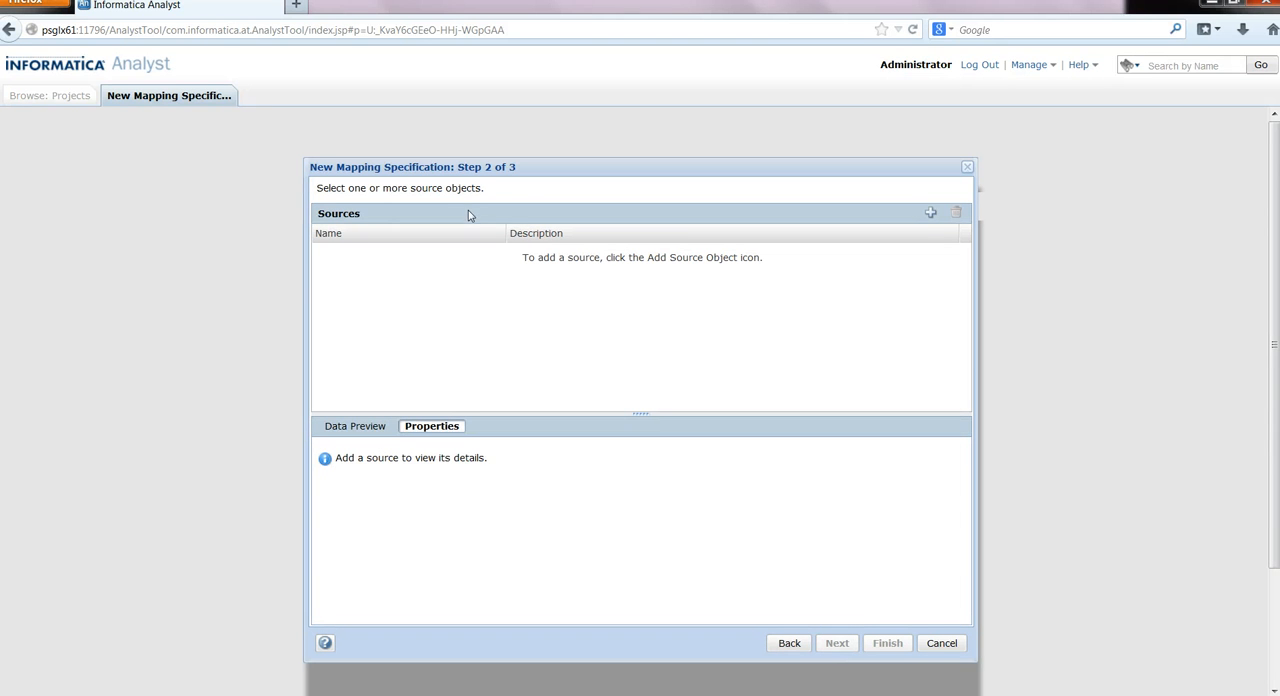
{"action": "left_click", "coordinate": [931, 215]}
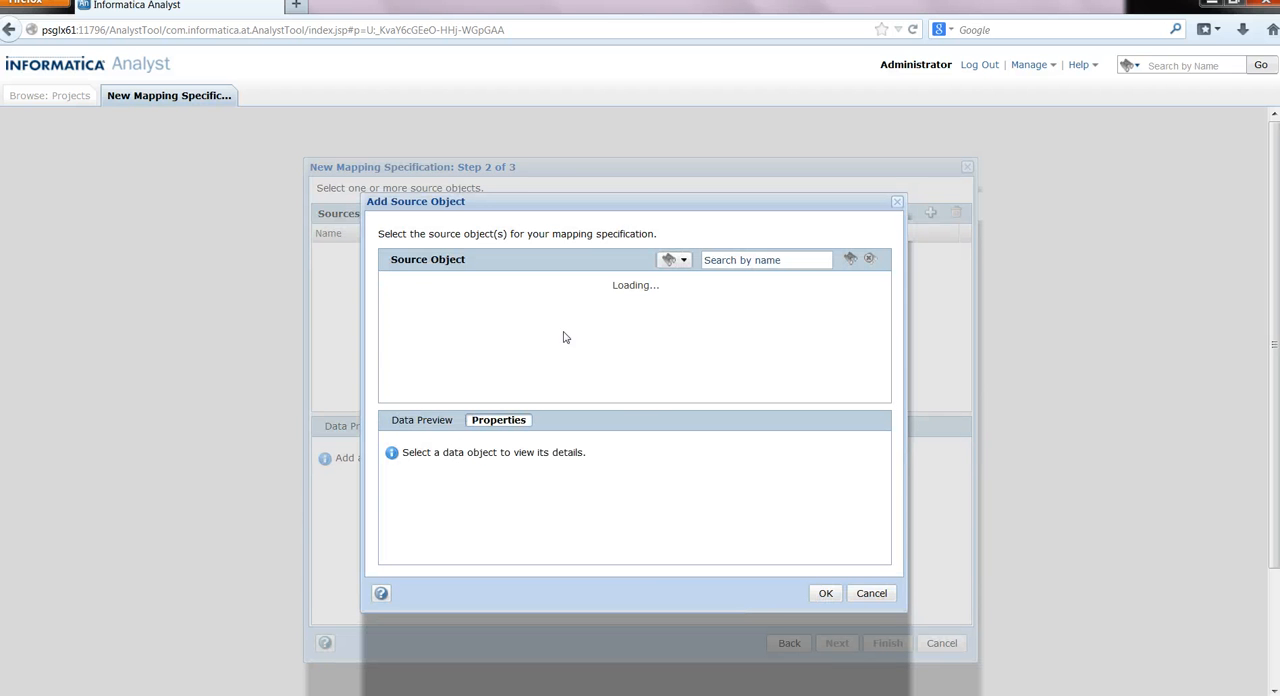
{"action": "left_click", "coordinate": [389, 317]}
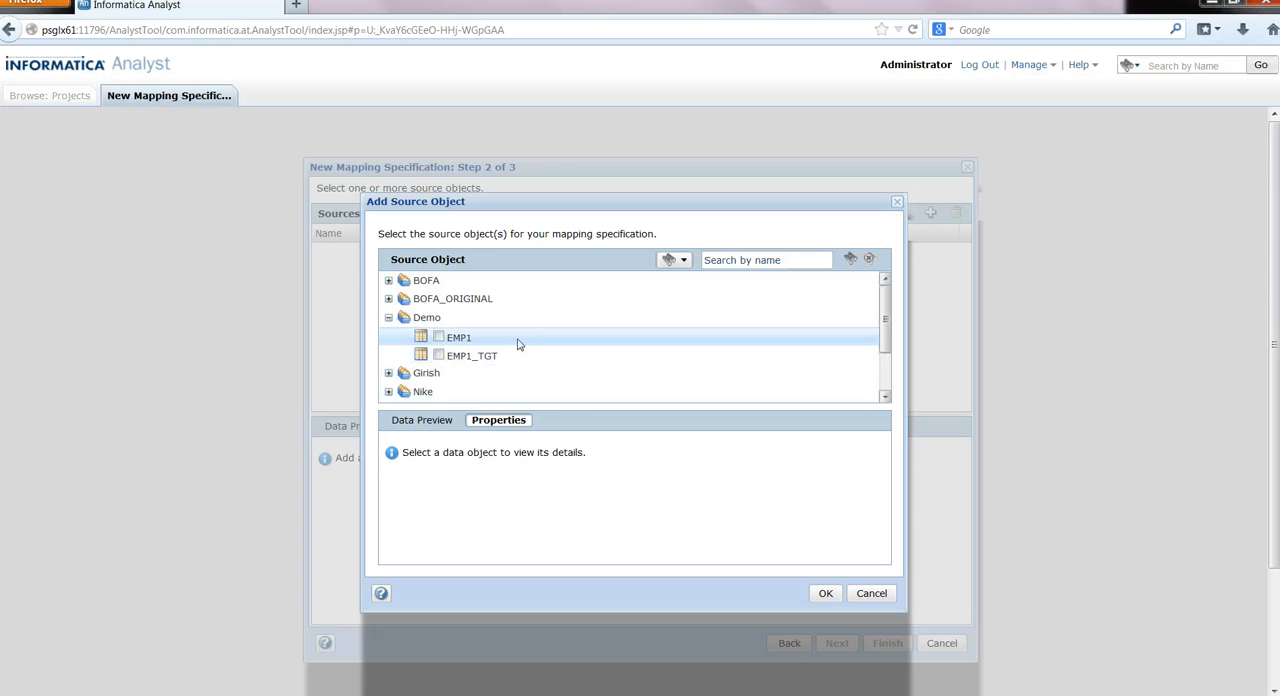
{"action": "left_click", "coordinate": [439, 337]}
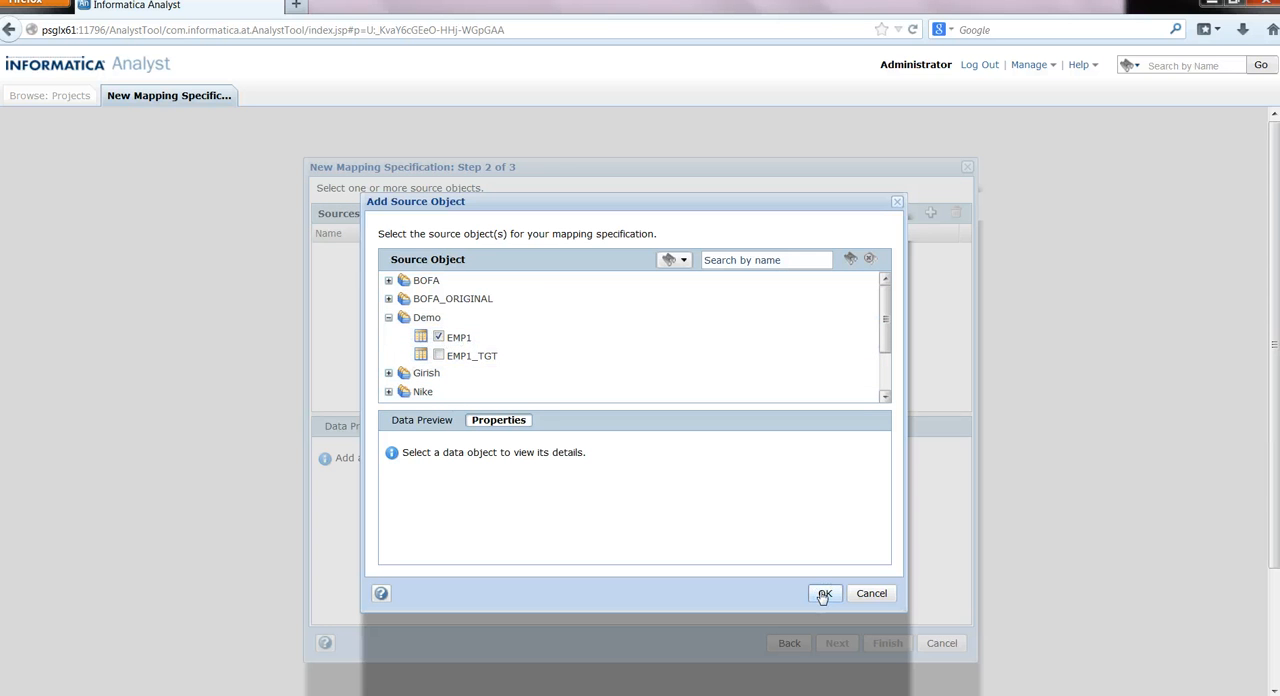
{"action": "left_click", "coordinate": [824, 594]}
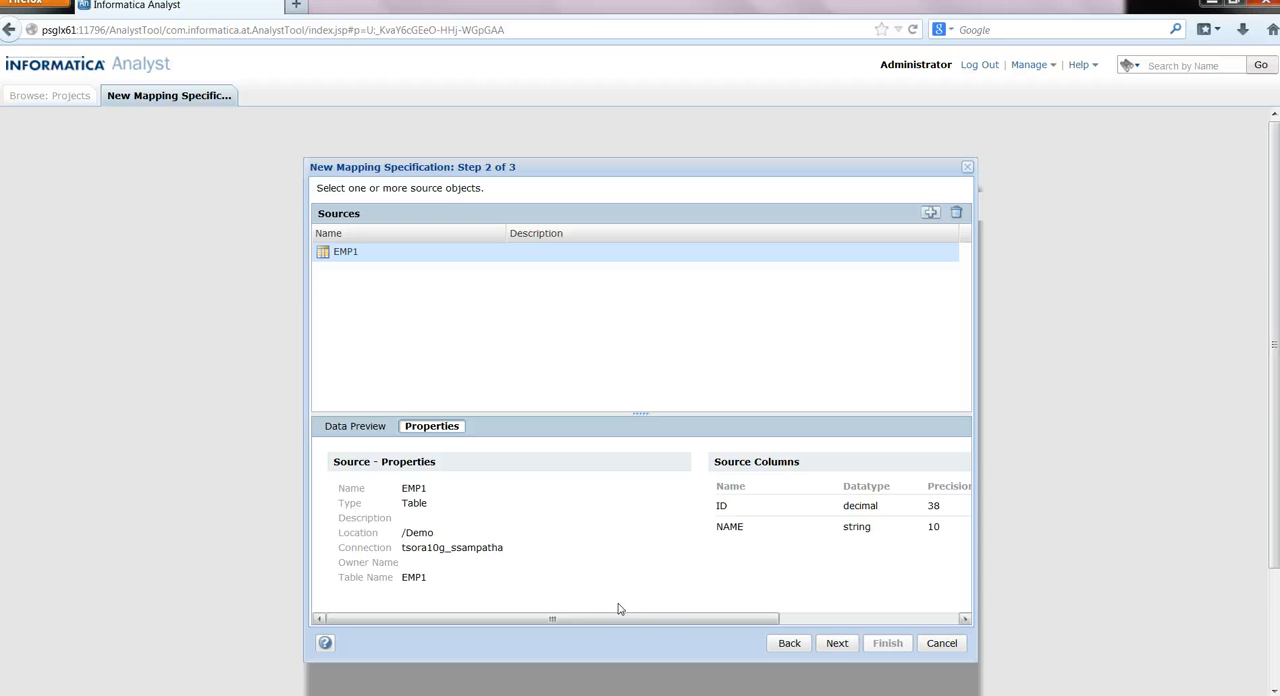
{"action": "left_click", "coordinate": [837, 643]}
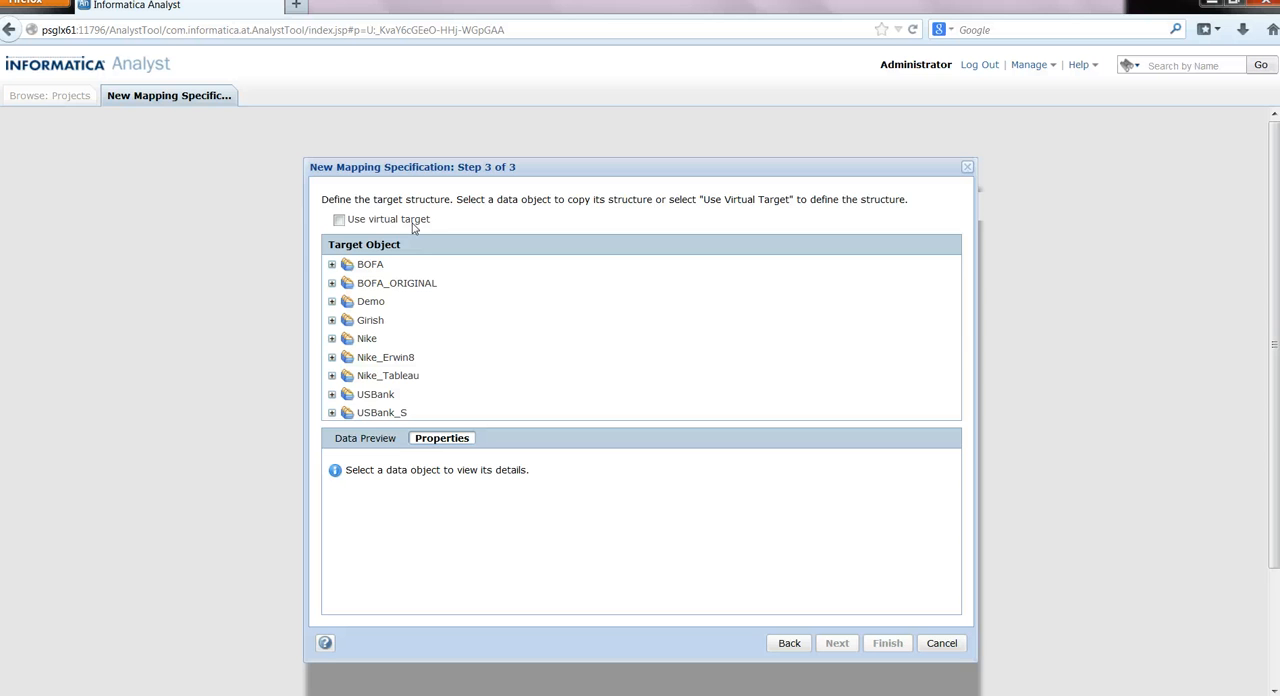
Step: Choose EMP1_TGT from the Demo folder as the target and finish creating ms_Demo
{"action": "left_click", "coordinate": [332, 302]}
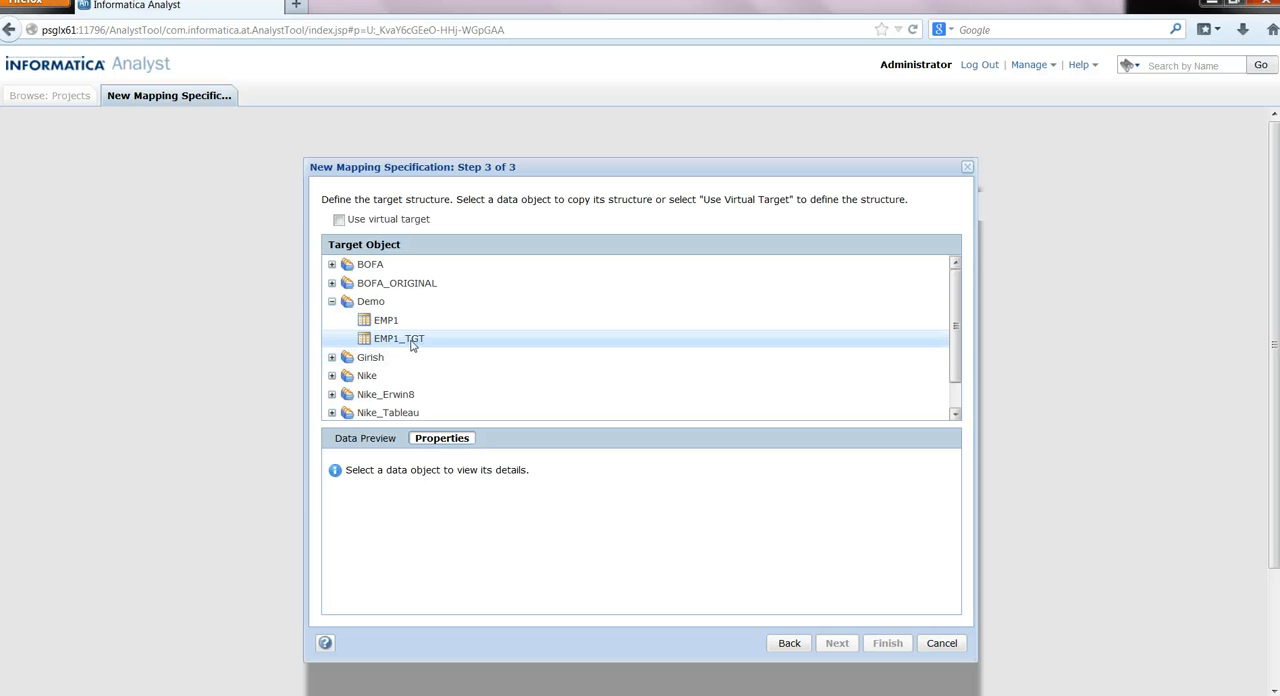
{"action": "left_click", "coordinate": [411, 344]}
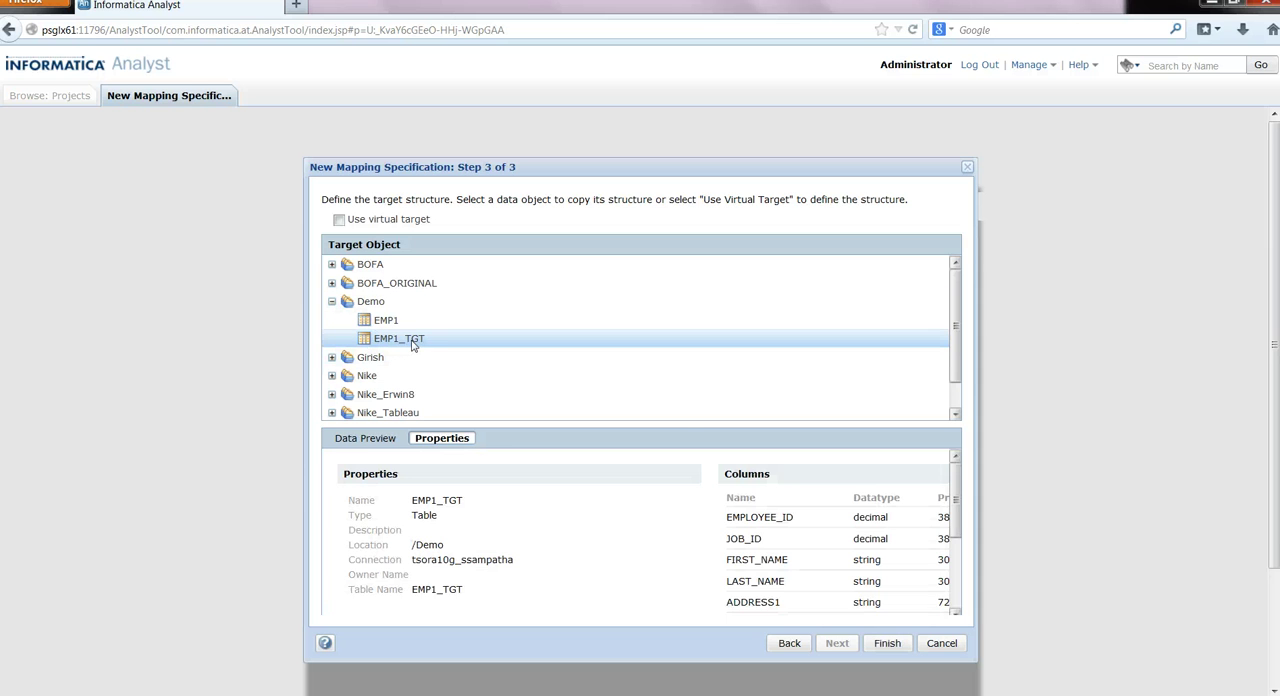
{"action": "left_click", "coordinate": [888, 643]}
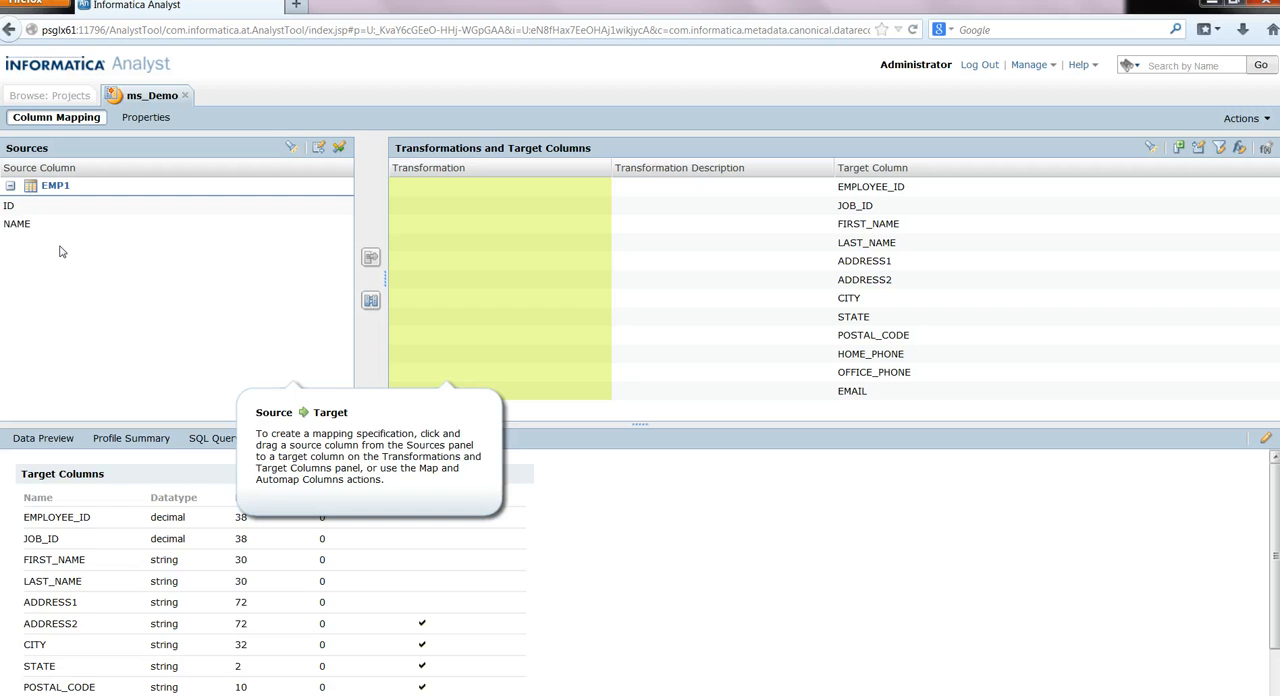
Step: Map EMP1's ID to EMPLOYEE_ID and NAME to LAST_NAME
{"action": "left_click", "coordinate": [9, 207]}
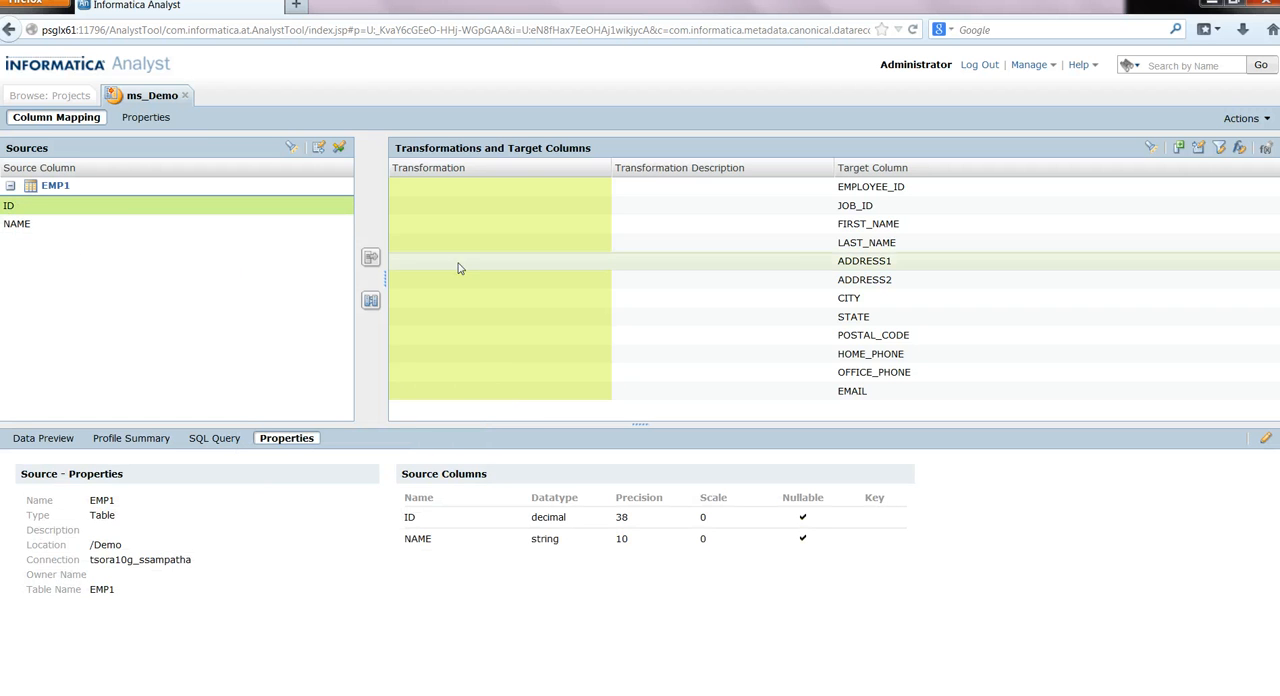
{"action": "left_click", "coordinate": [878, 188]}
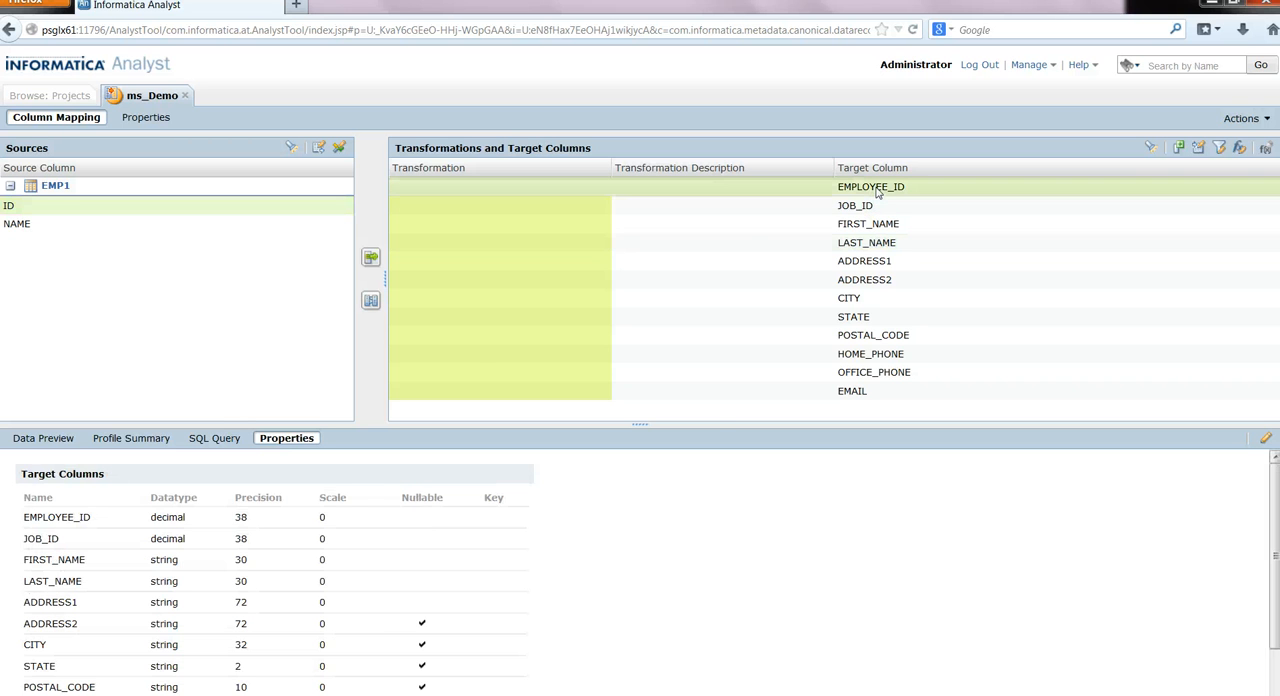
{"action": "left_click", "coordinate": [371, 259]}
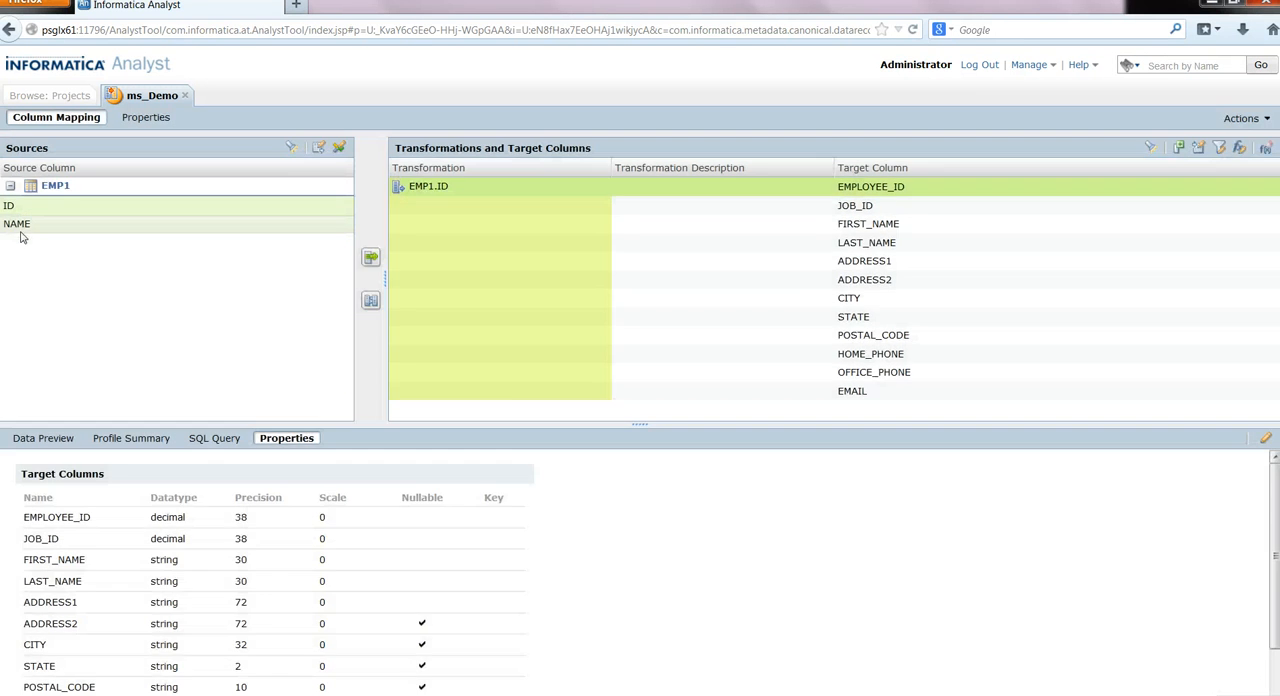
{"action": "left_click", "coordinate": [17, 224]}
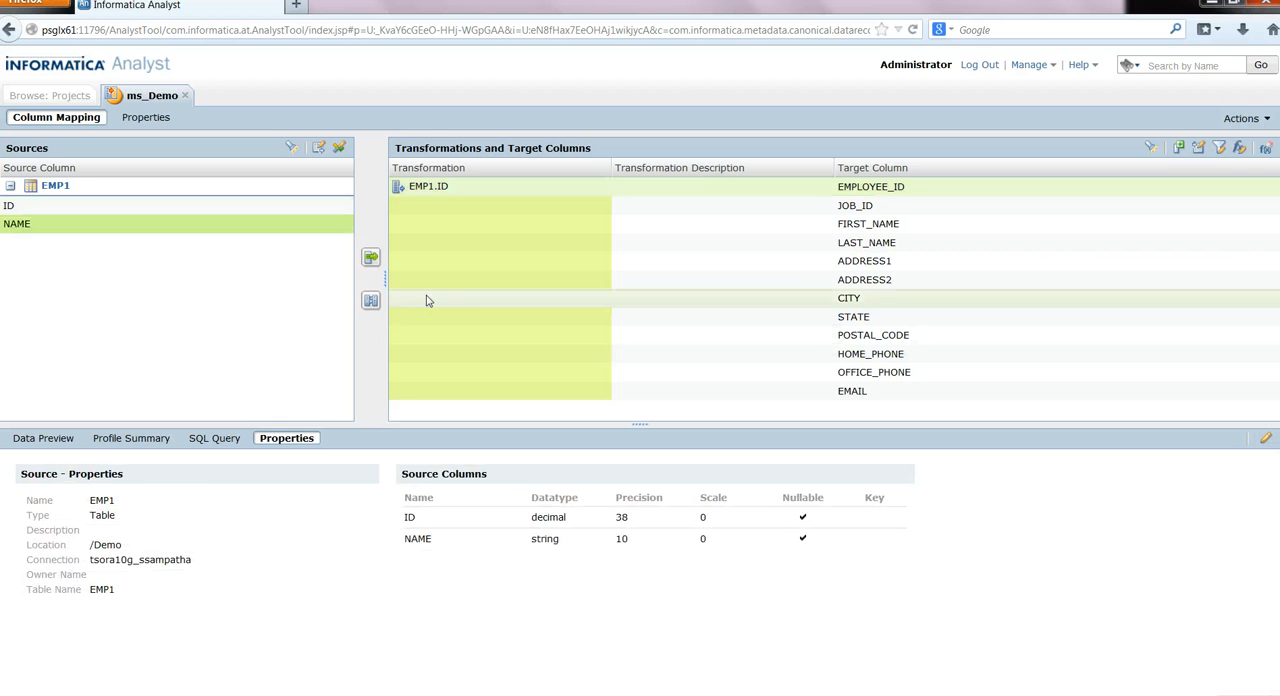
{"action": "left_click", "coordinate": [866, 242]}
{"action": "left_click", "coordinate": [370, 257]}
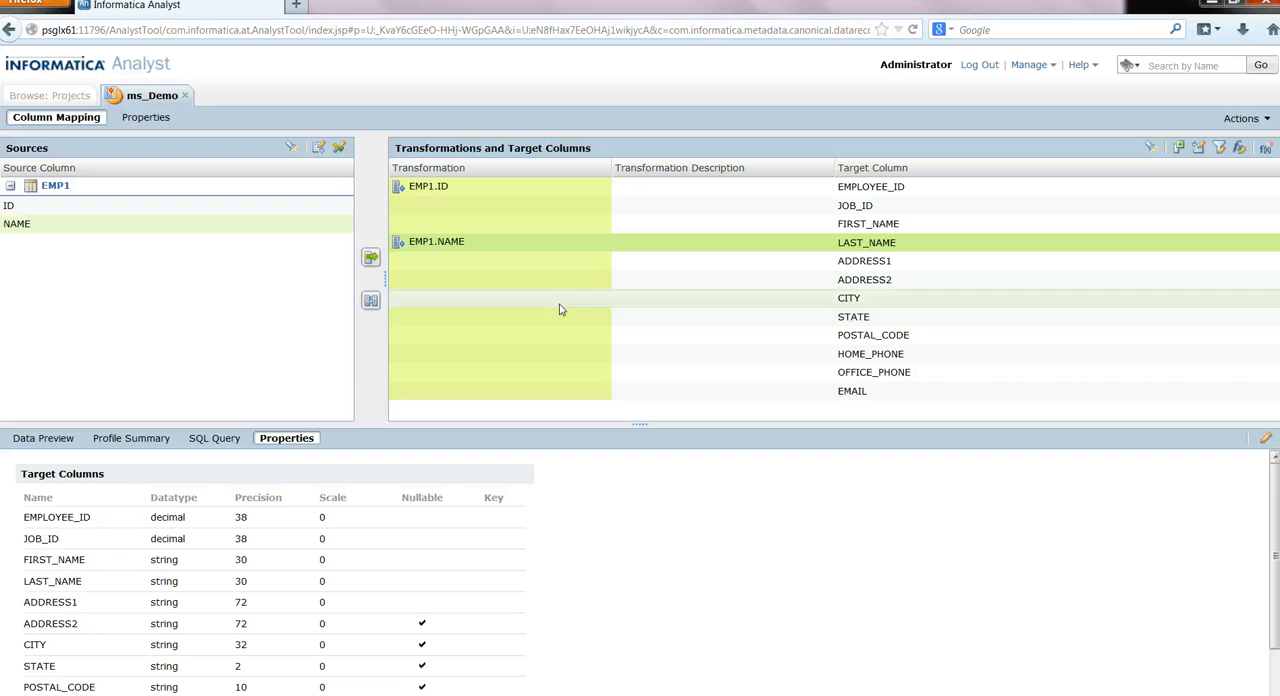
{"action": "left_click", "coordinate": [461, 252]}
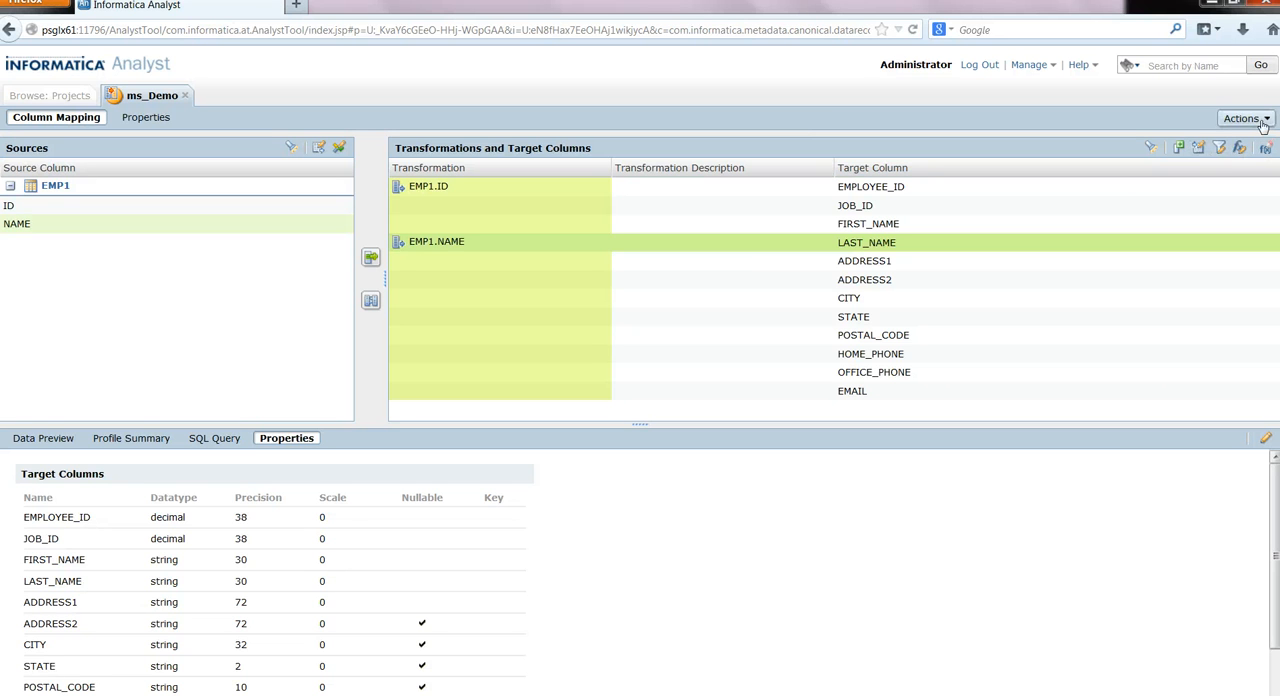
Step: Export ms_Demo to PowerCenter with EMP1_TGT from Demo as the target object
{"action": "left_click", "coordinate": [1266, 122]}
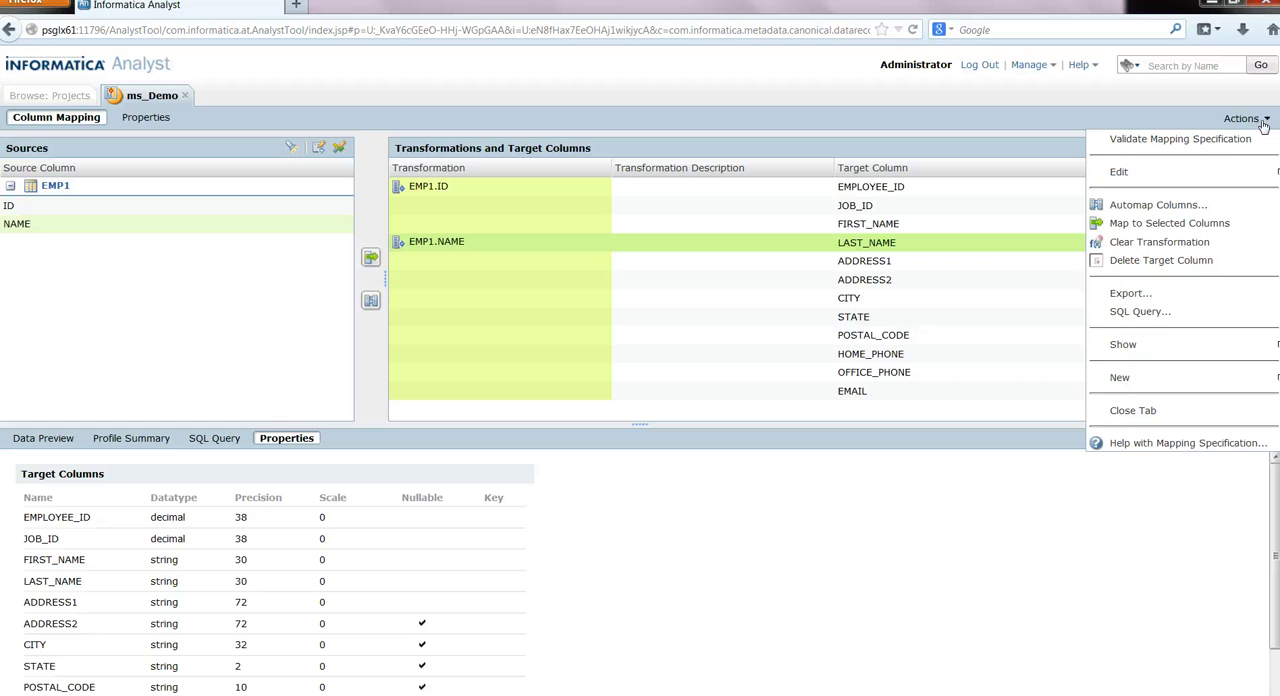
{"action": "left_click", "coordinate": [1130, 293]}
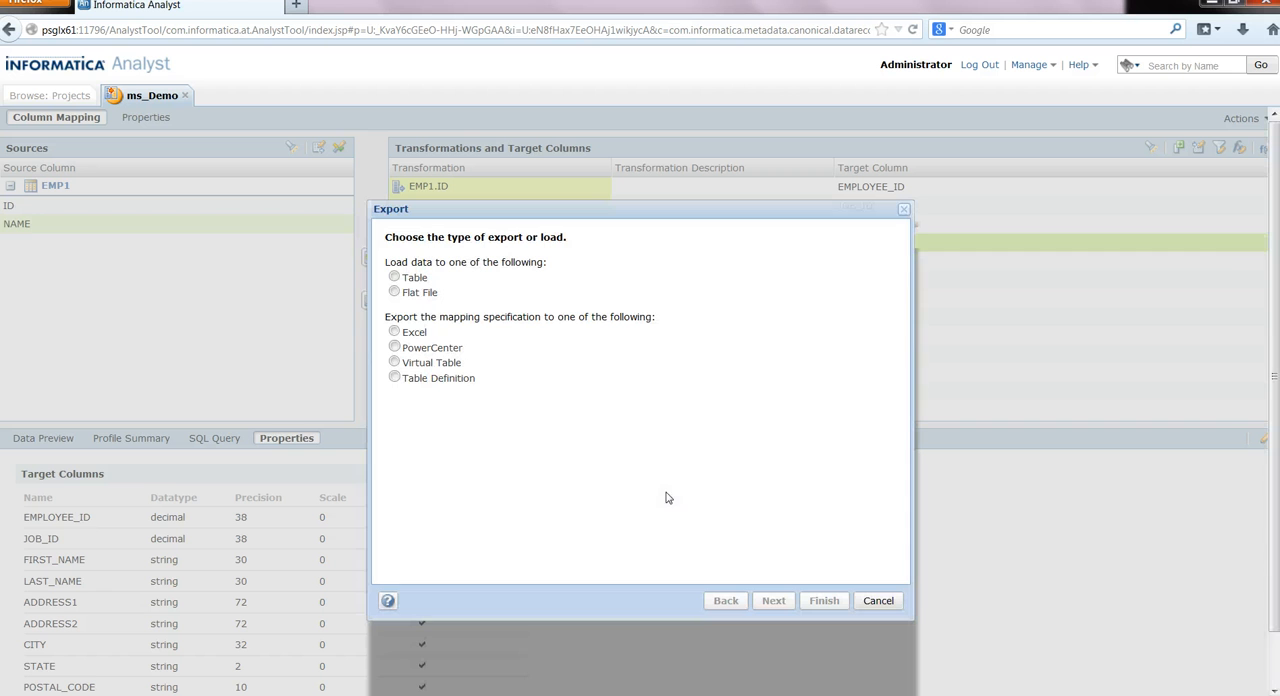
{"action": "left_click", "coordinate": [394, 347]}
{"action": "left_click", "coordinate": [774, 600]}
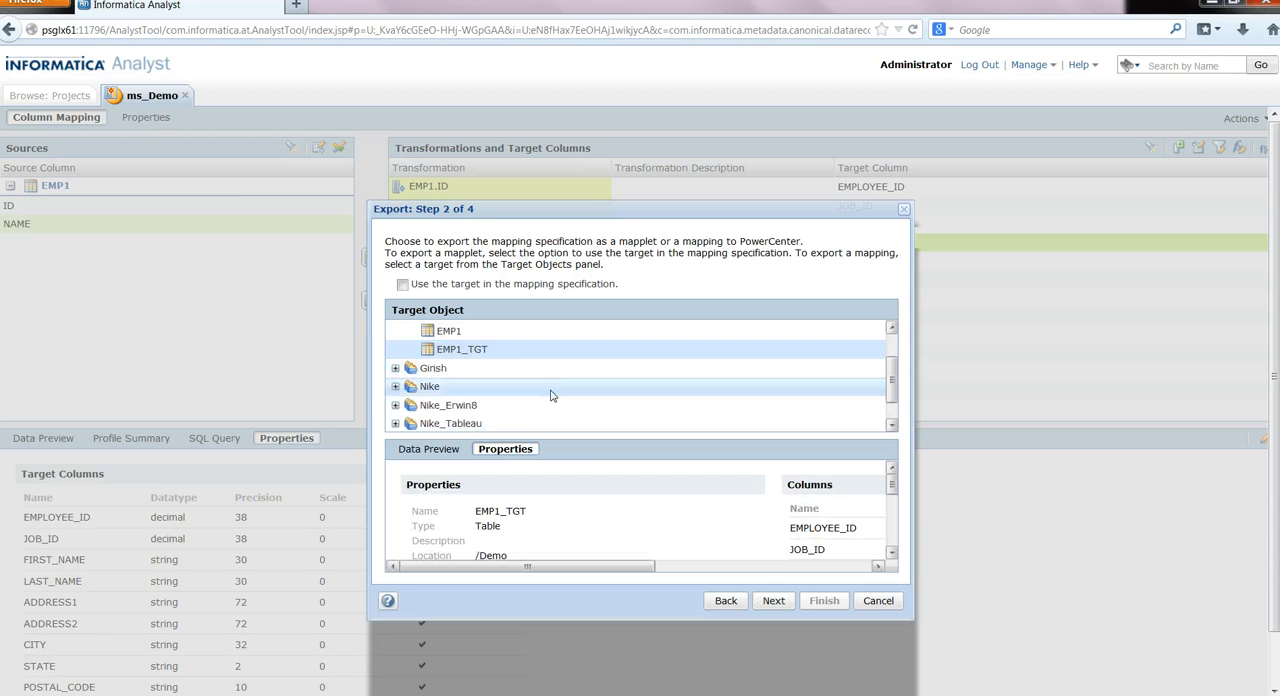
{"action": "left_click", "coordinate": [464, 350]}
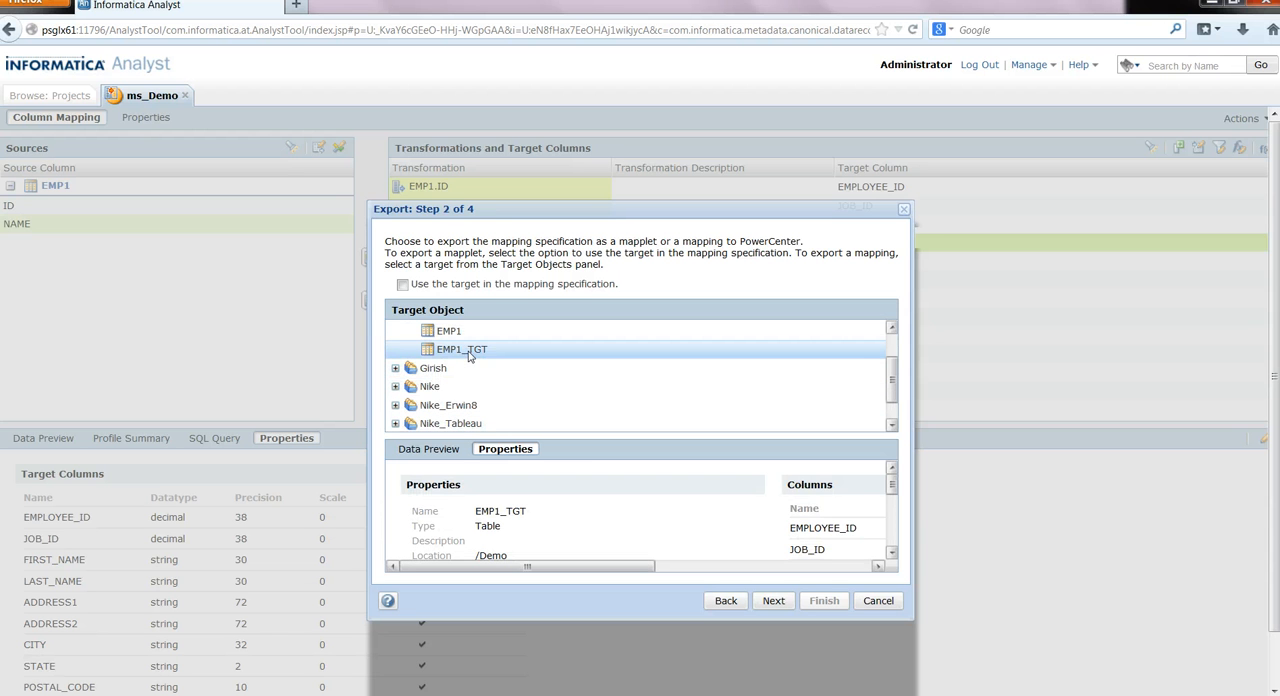
{"action": "left_click", "coordinate": [774, 601]}
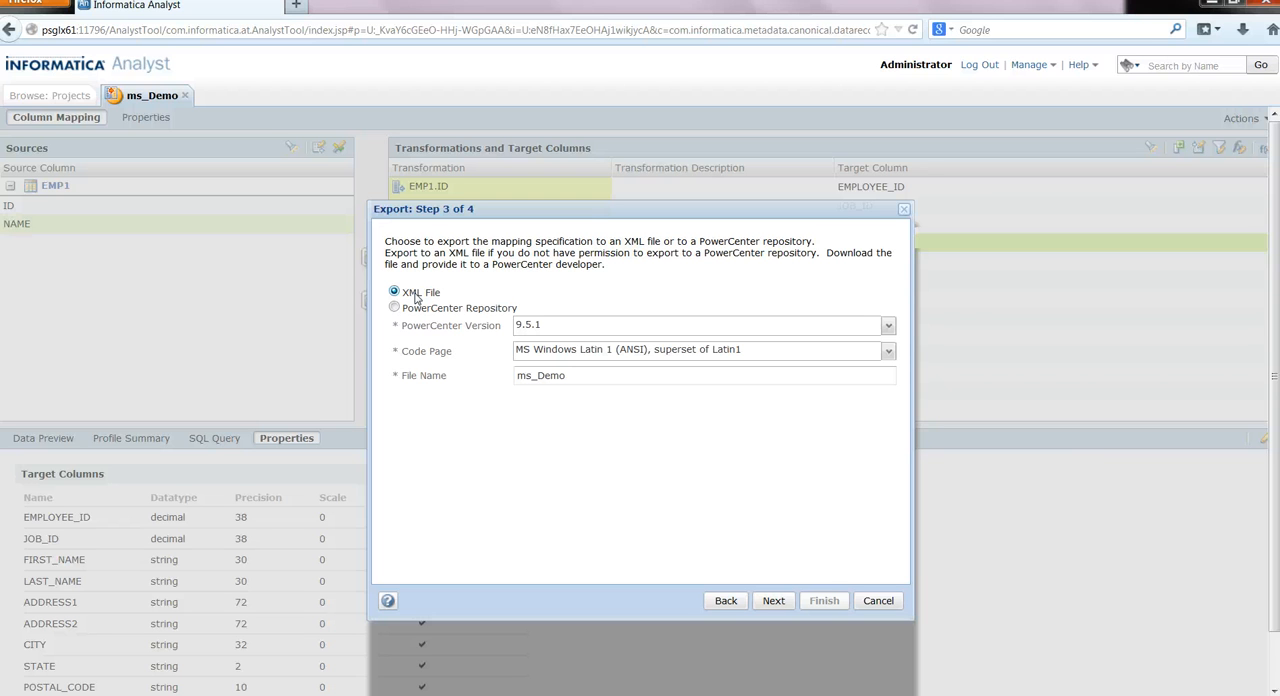
Step: Export directly into the PowerCenter repository with MS Windows Latin 1 code page and password
{"action": "left_click", "coordinate": [394, 308]}
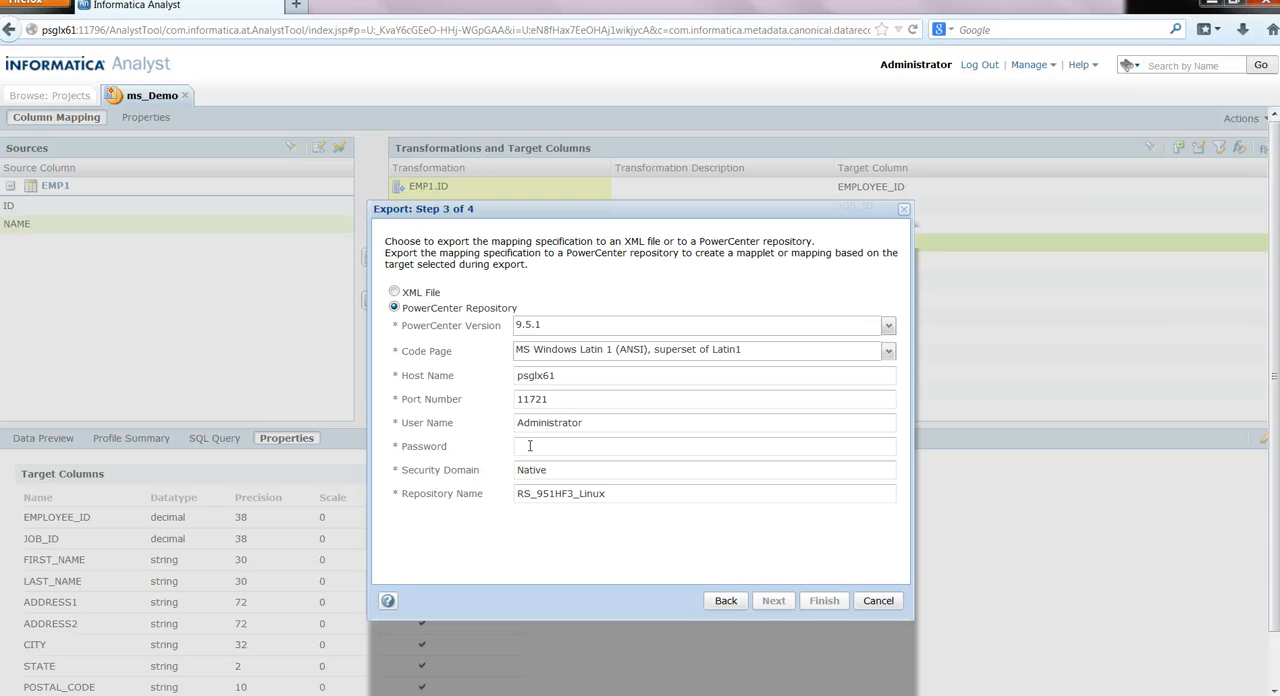
{"action": "left_click", "coordinate": [532, 446]}
{"action": "type", "text": "•••••••"}
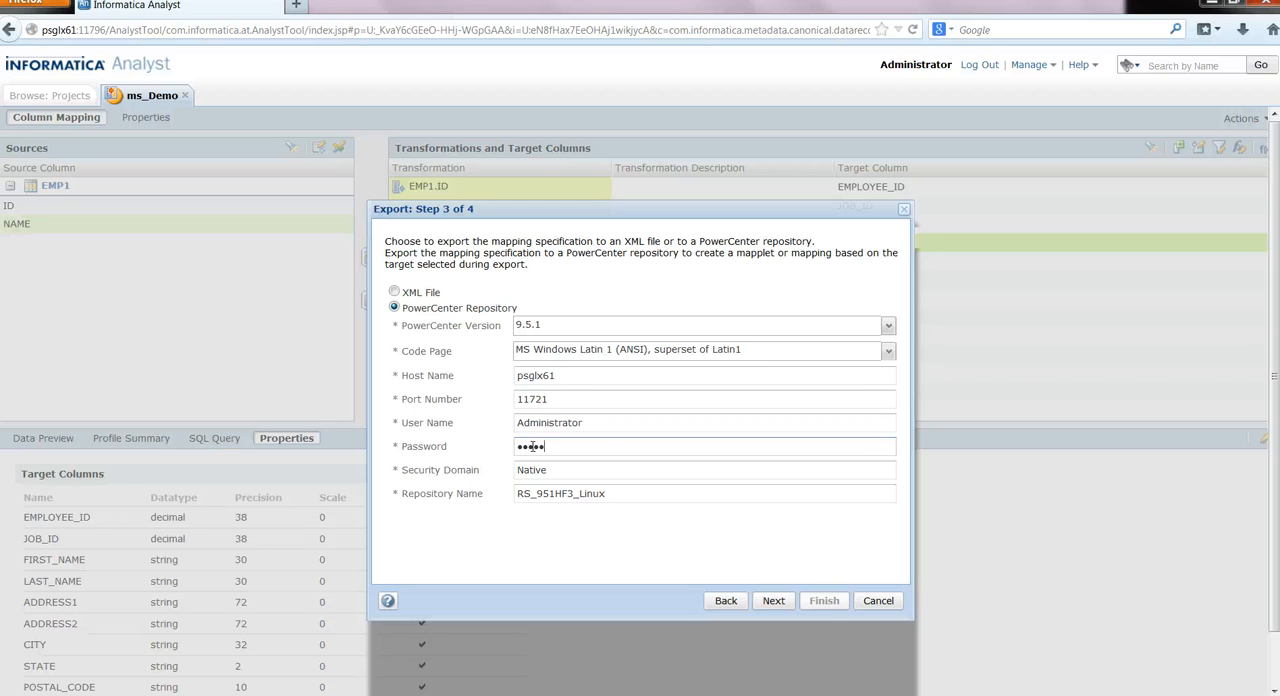
{"action": "type", "text": "•••••••"}
{"action": "left_click", "coordinate": [773, 600]}
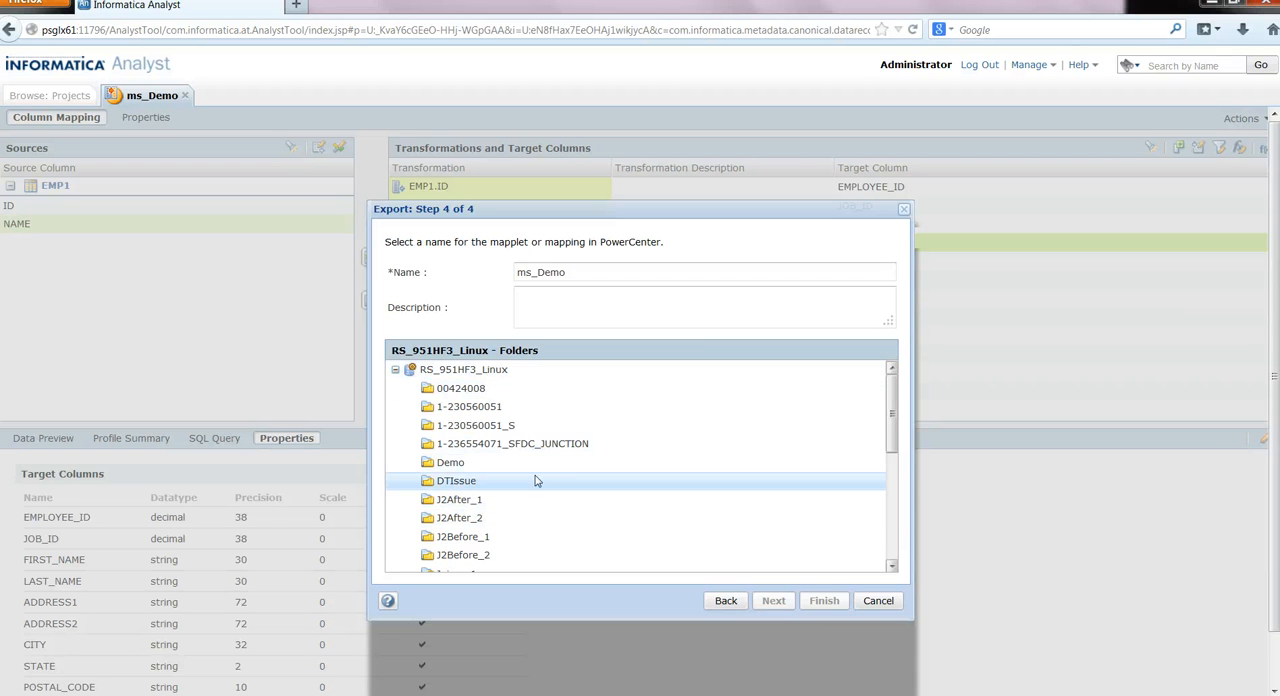
Step: Place the mapping in the Demo folder, finish the export and dismiss the confirmation
{"action": "left_click", "coordinate": [447, 465]}
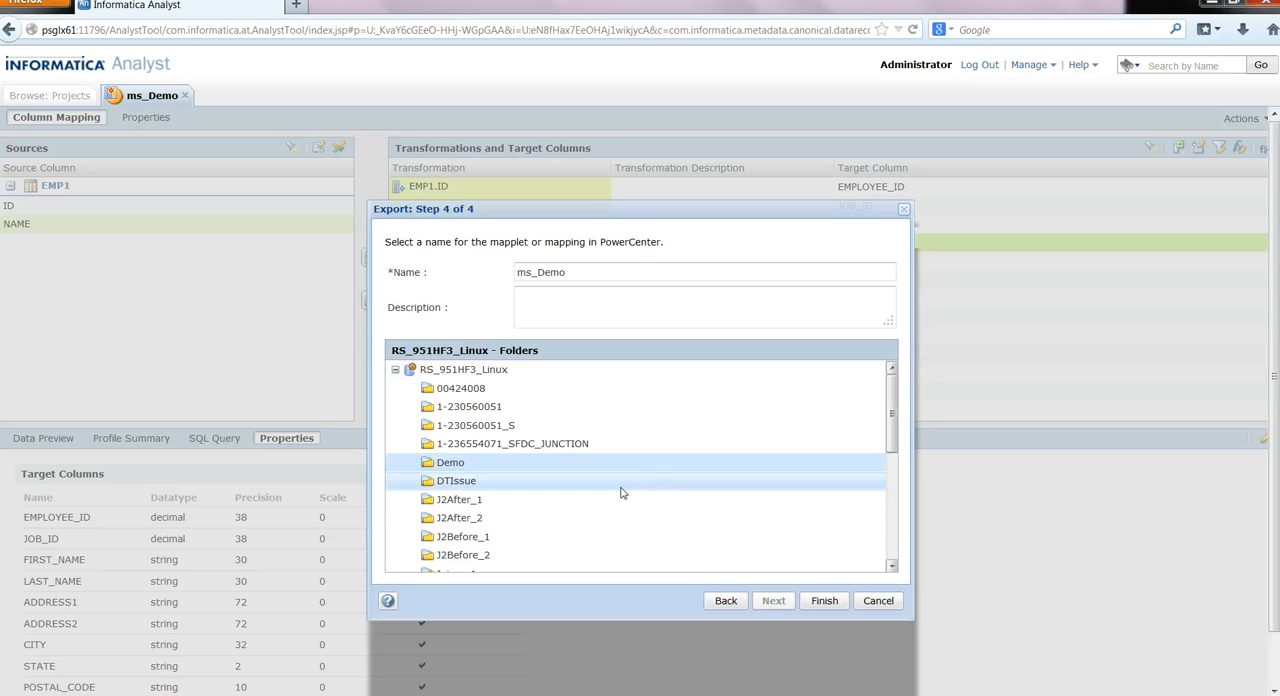
{"action": "left_click", "coordinate": [826, 601]}
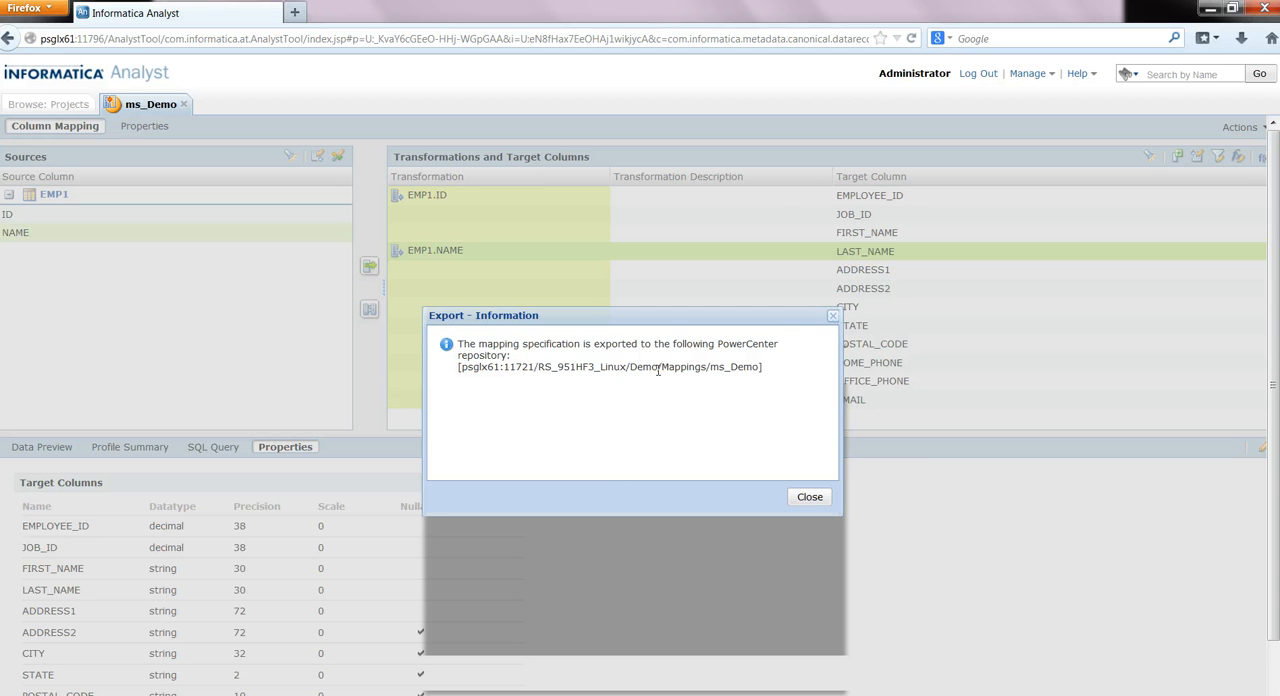
{"action": "left_click", "coordinate": [810, 497]}
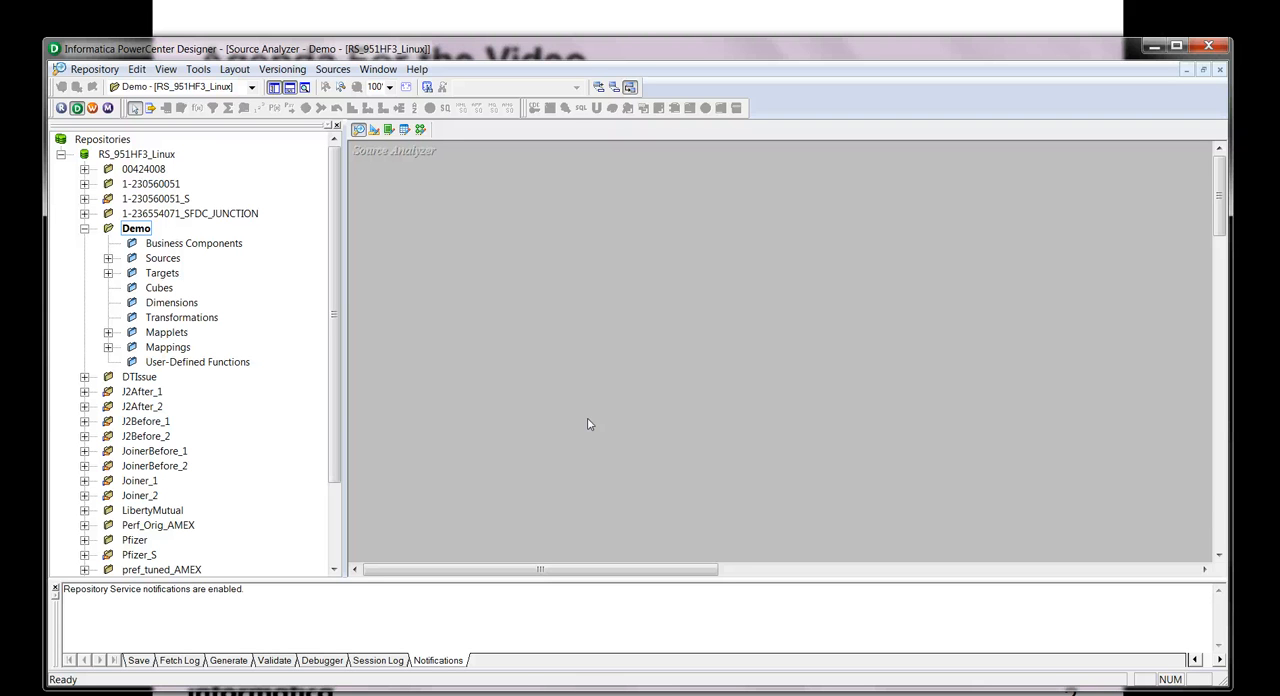
Step: Open the ms_Demo mapping from Demo > Mappings in the Navigator and select its mapplet
{"action": "left_click", "coordinate": [108, 347]}
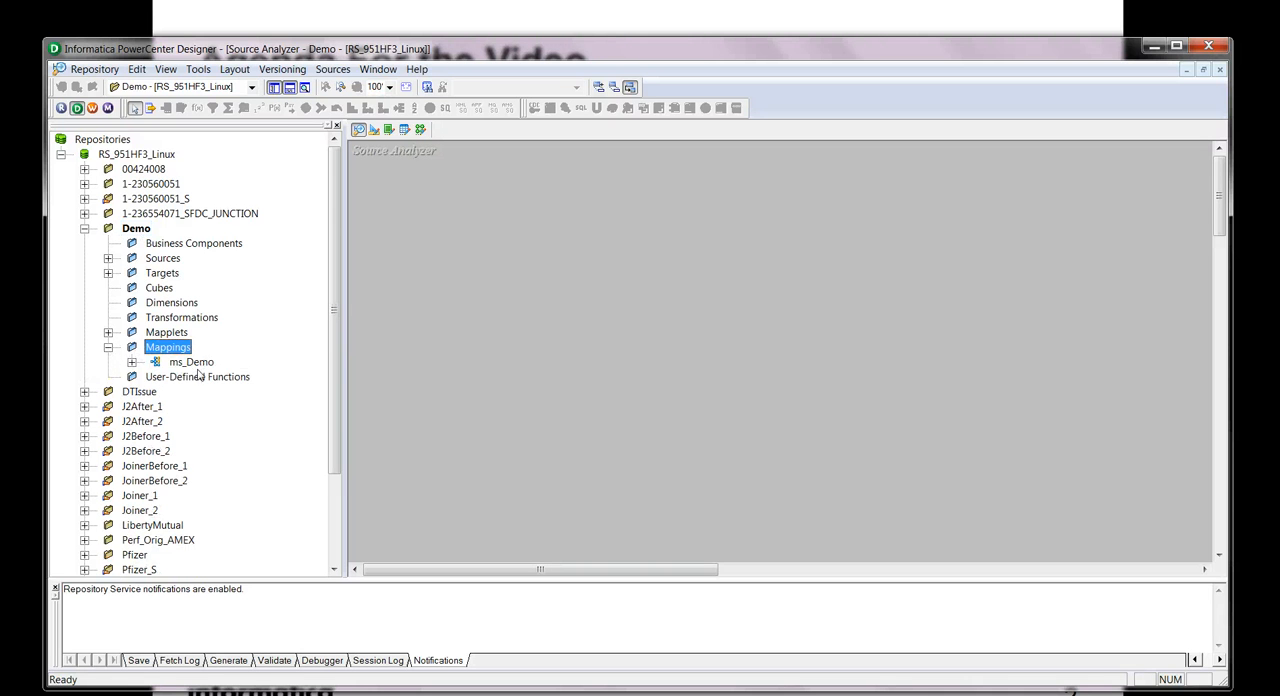
{"action": "left_click", "coordinate": [190, 362]}
{"action": "right_click", "coordinate": [195, 362]}
{"action": "left_click", "coordinate": [231, 413]}
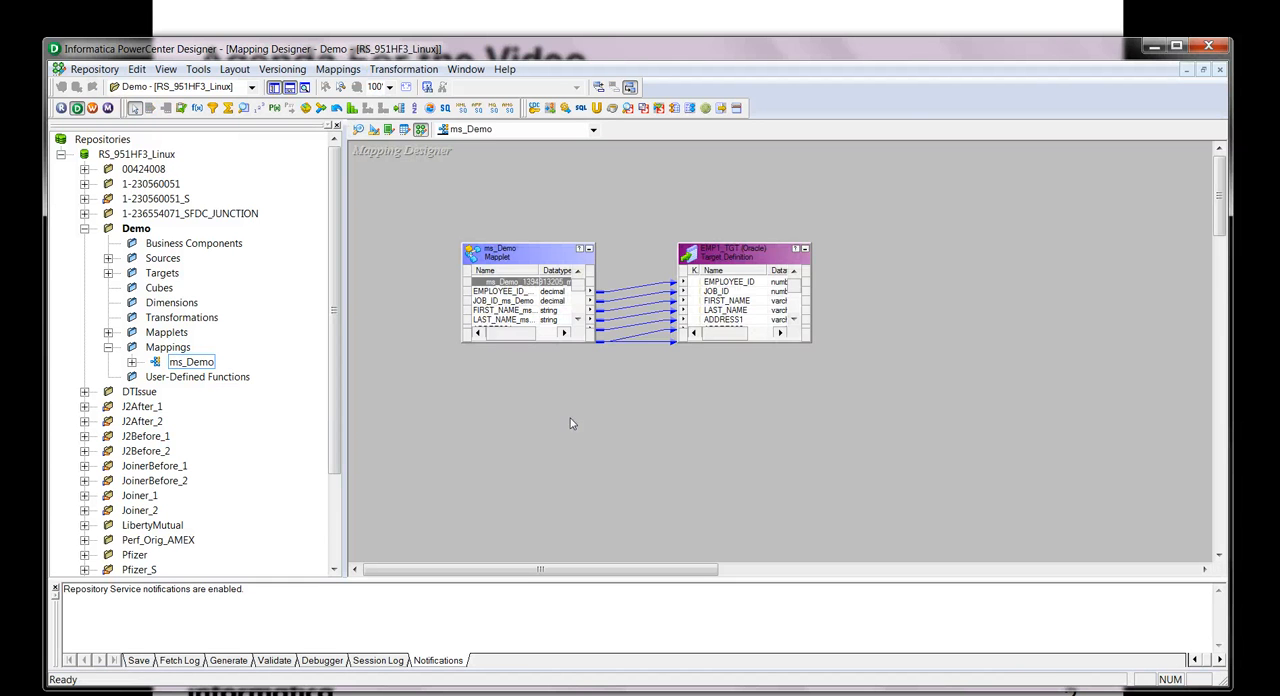
{"action": "left_click", "coordinate": [533, 268]}
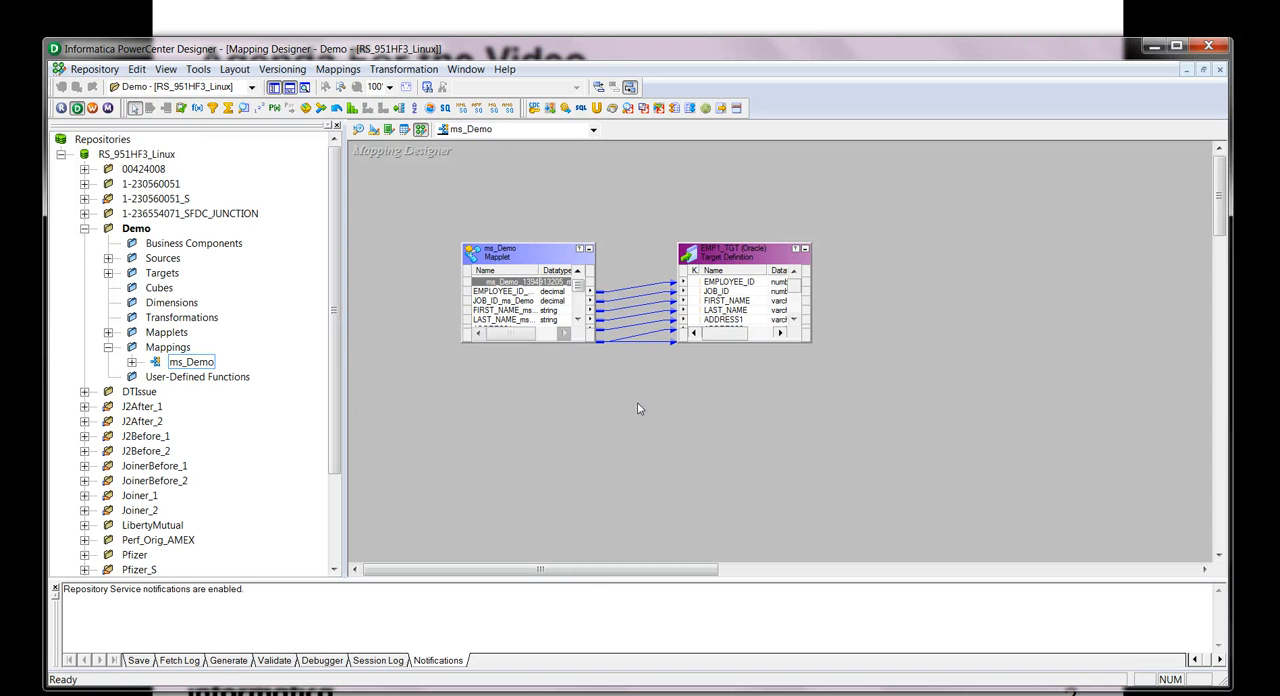
Step: Open the ms_Demo mapplet to see EMP1, source qualifier, expression and output transformations
{"action": "left_click", "coordinate": [509, 255]}
{"action": "right_click", "coordinate": [505, 255]}
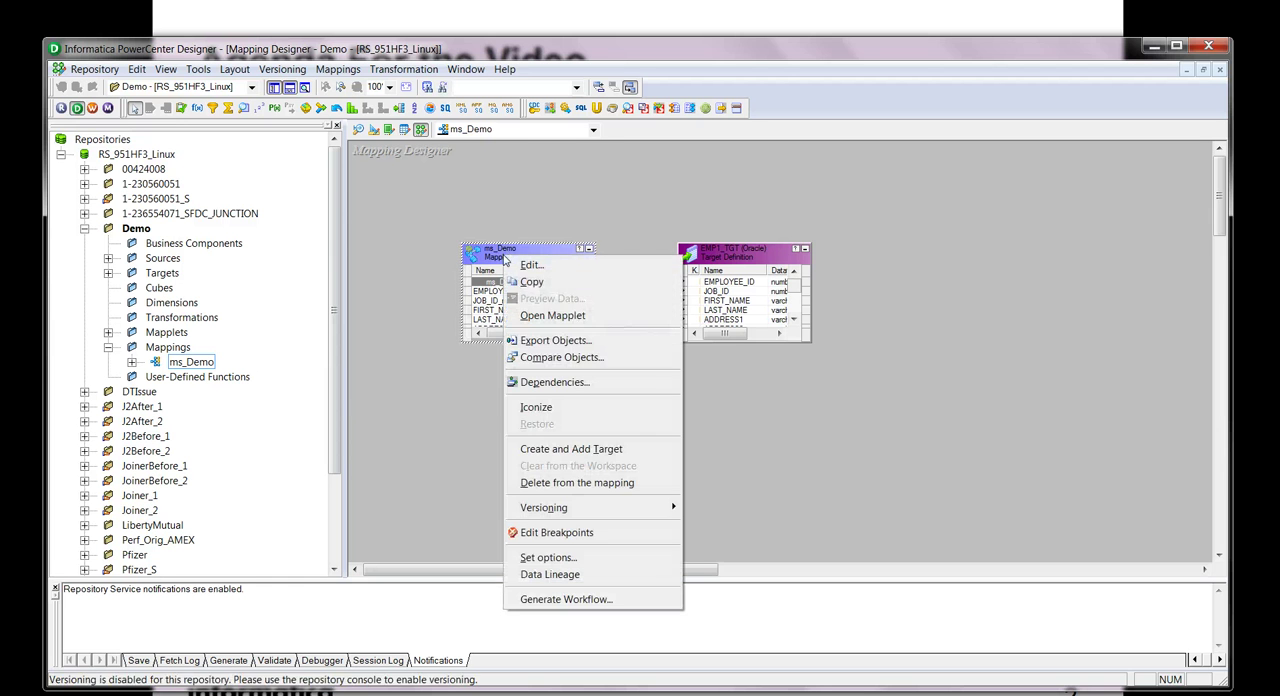
{"action": "left_click", "coordinate": [552, 315]}
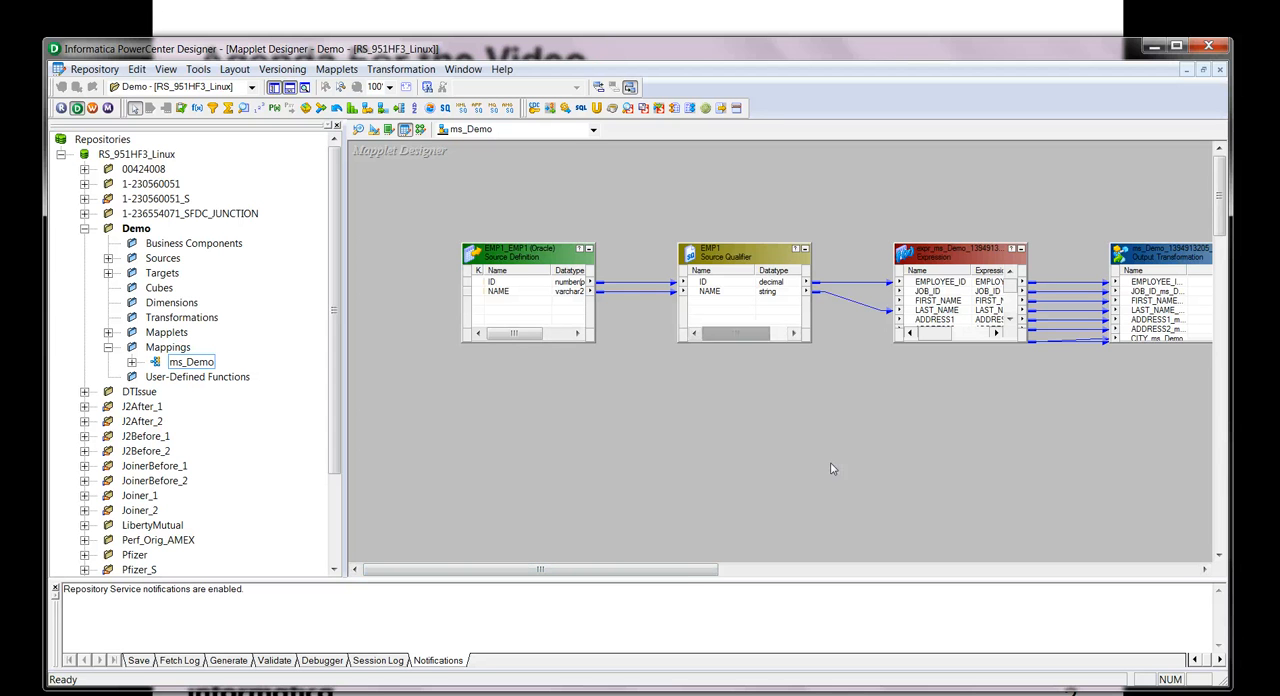
{"action": "left_click_drag", "start_coordinate": [684, 572], "coordinate": [795, 572]}
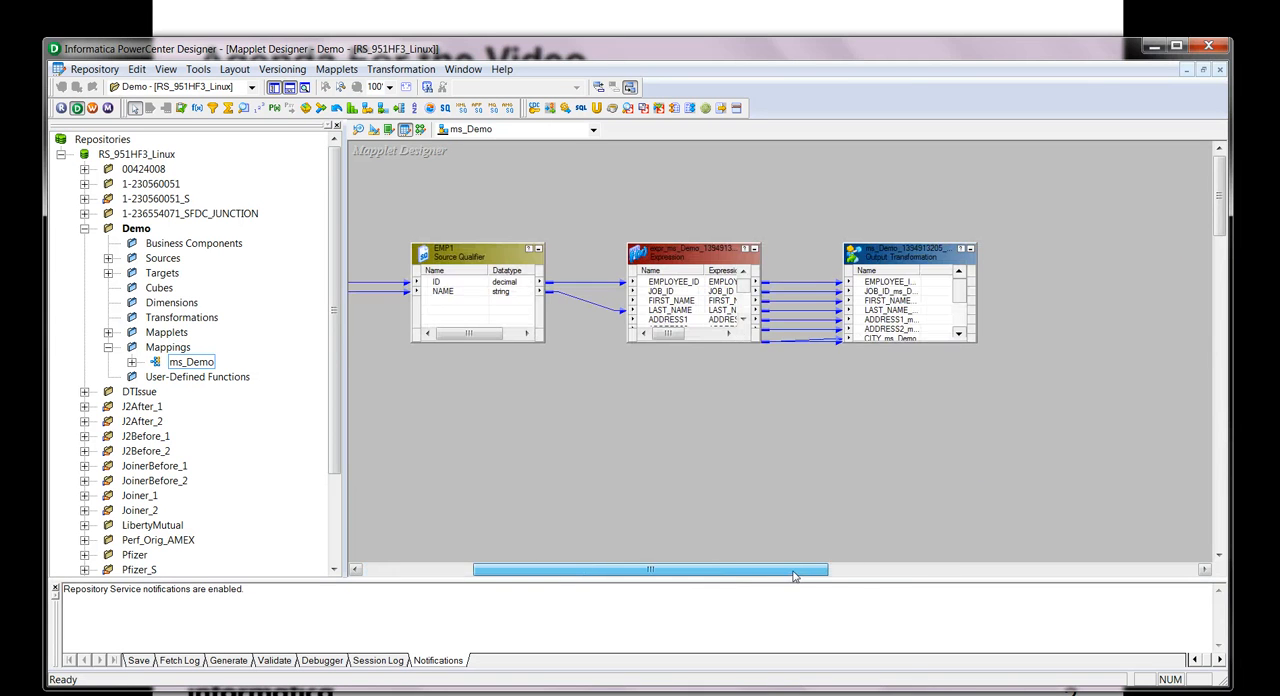